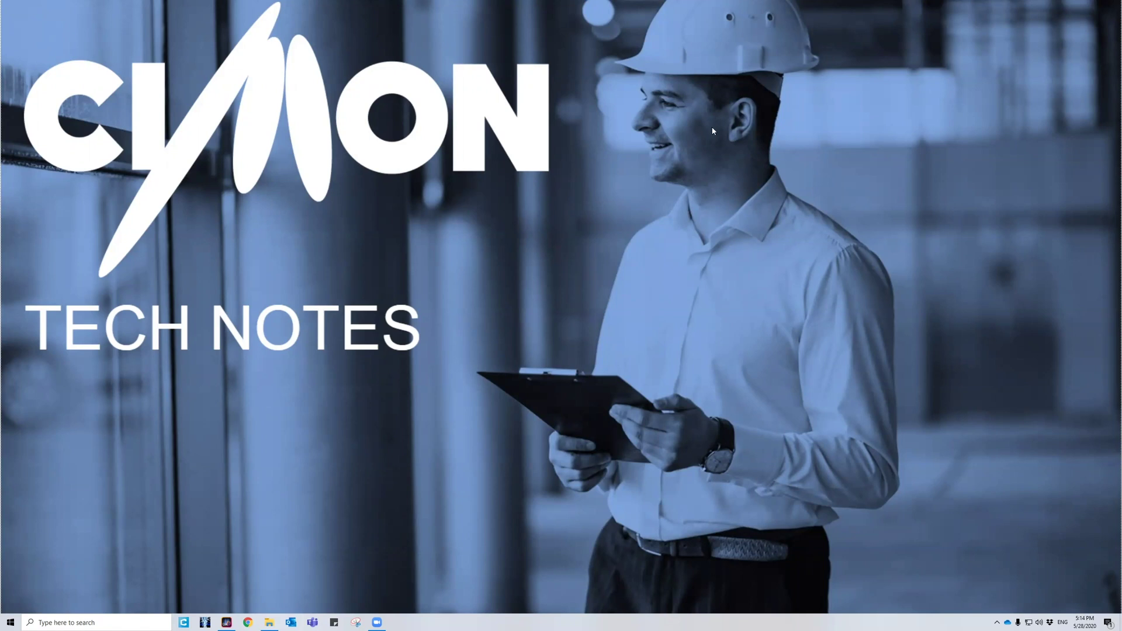
- Confirm in the tag database that TAG1 logs to the DEMO data logging model, then close the database
left_click(226, 621)
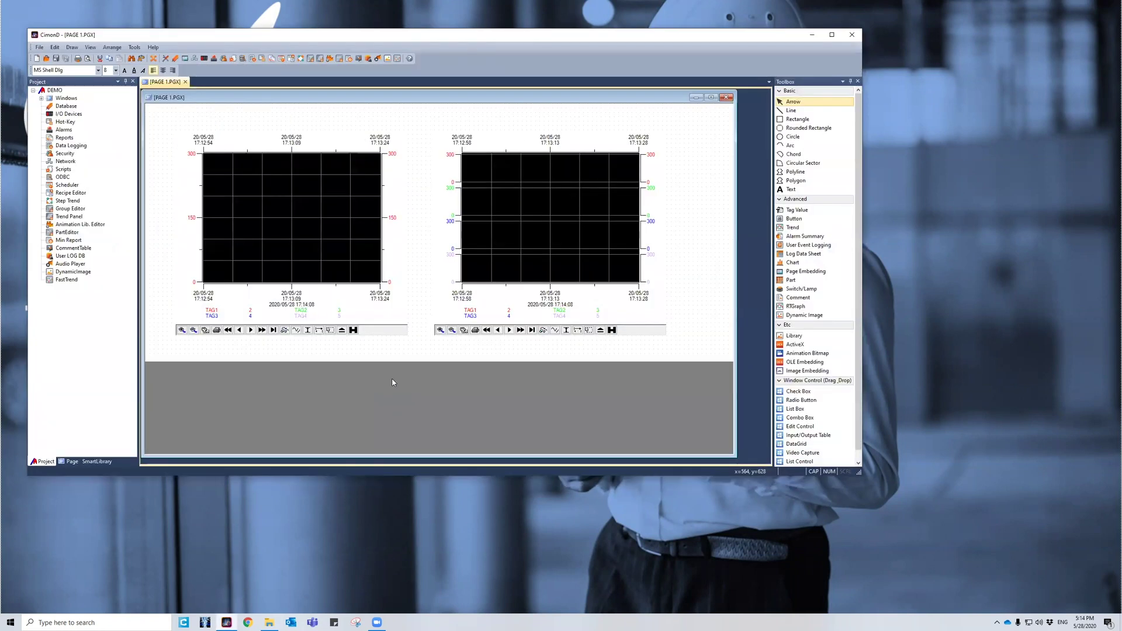
left_click(175, 61)
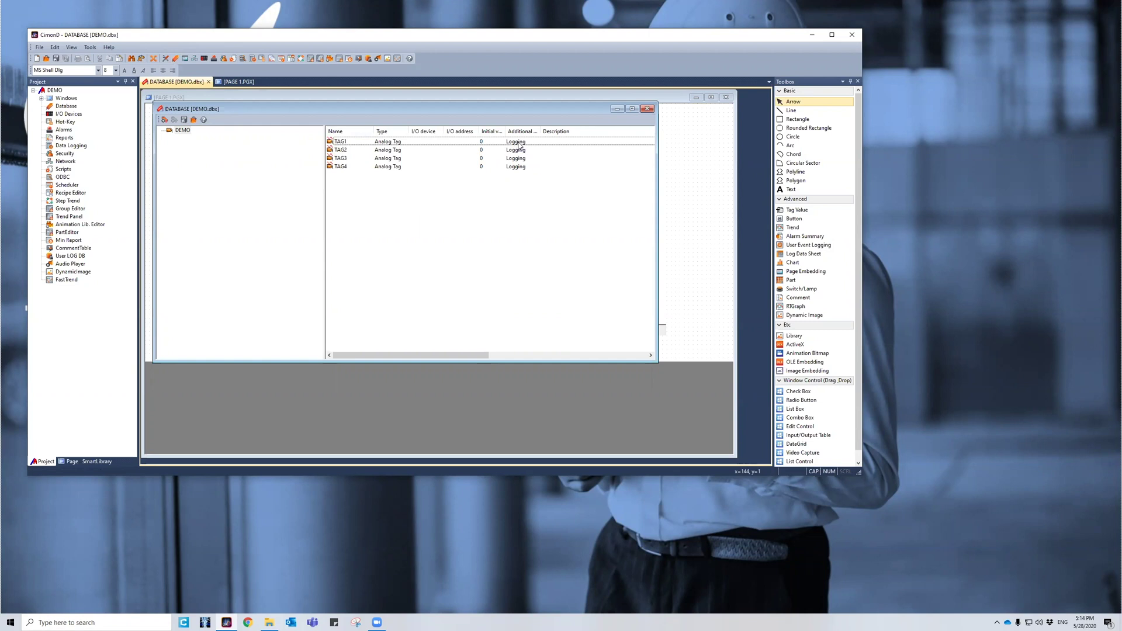
double_click(451, 140)
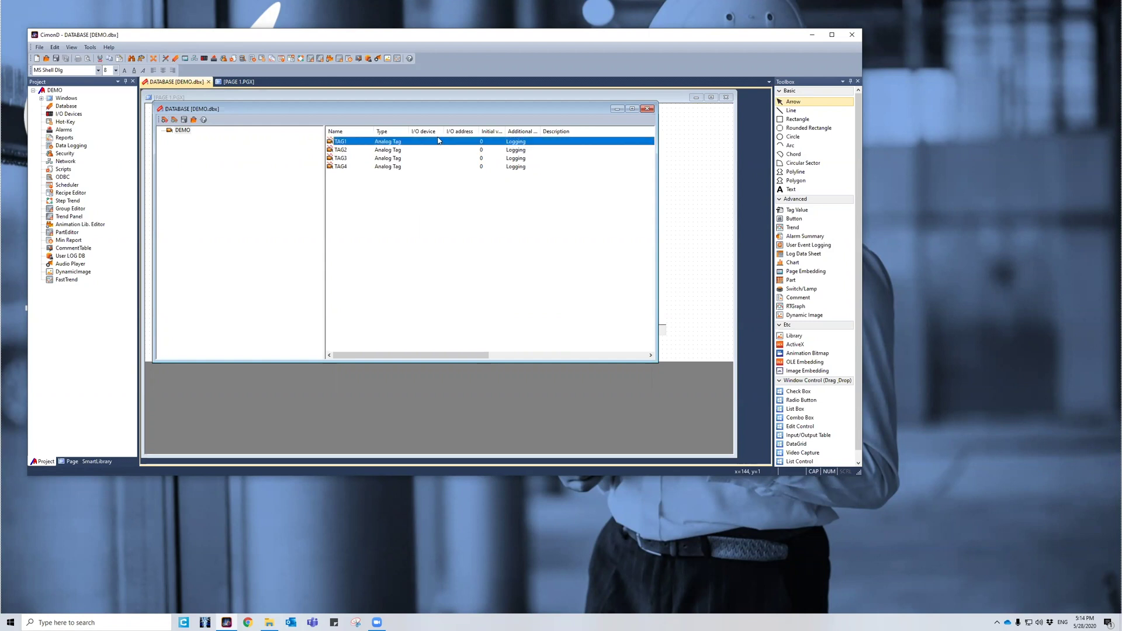
left_click(462, 197)
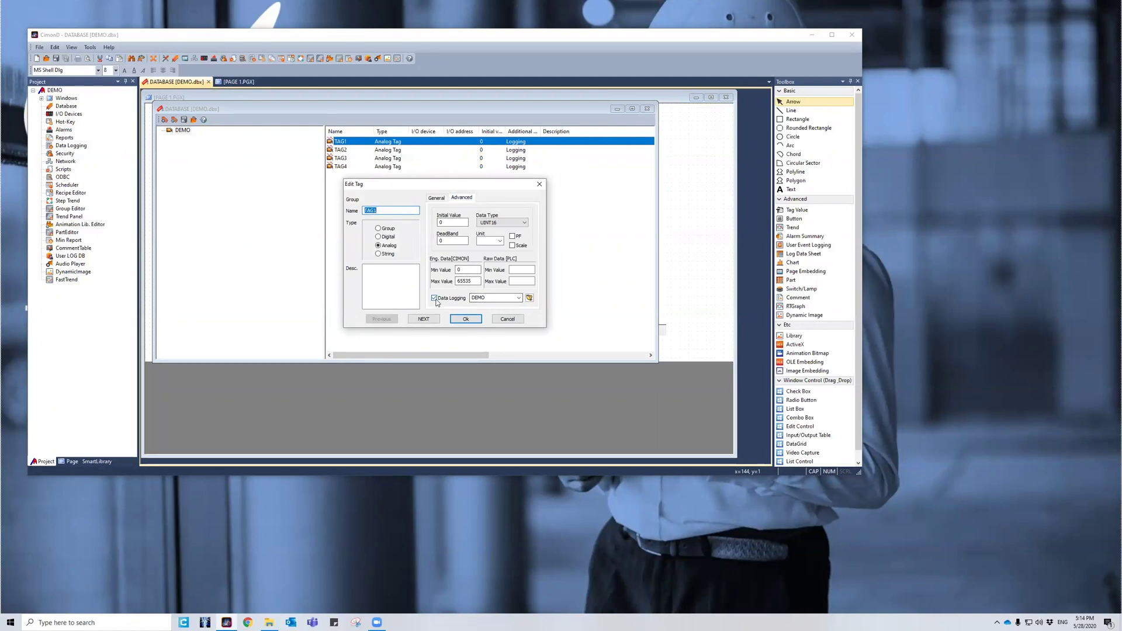
left_click(529, 299)
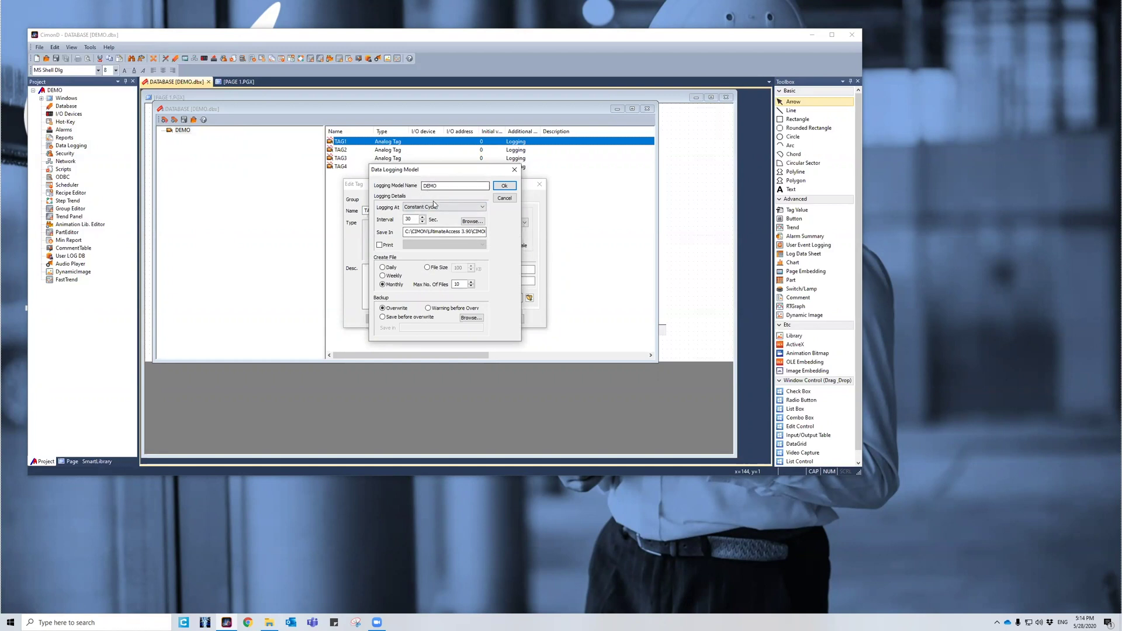
left_click(504, 186)
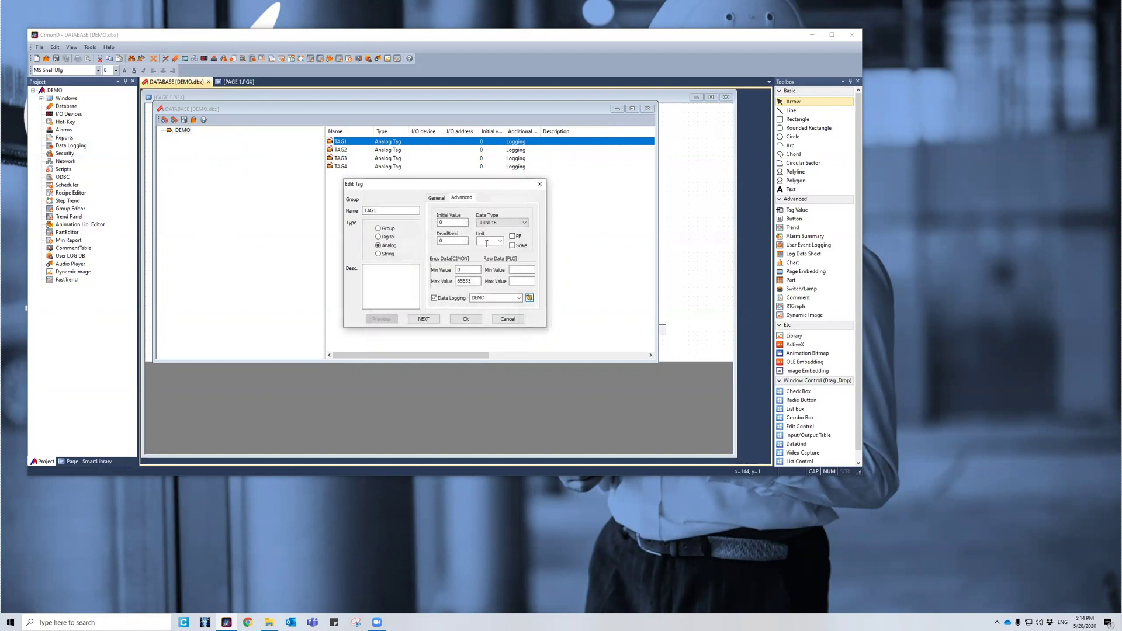
left_click(473, 319)
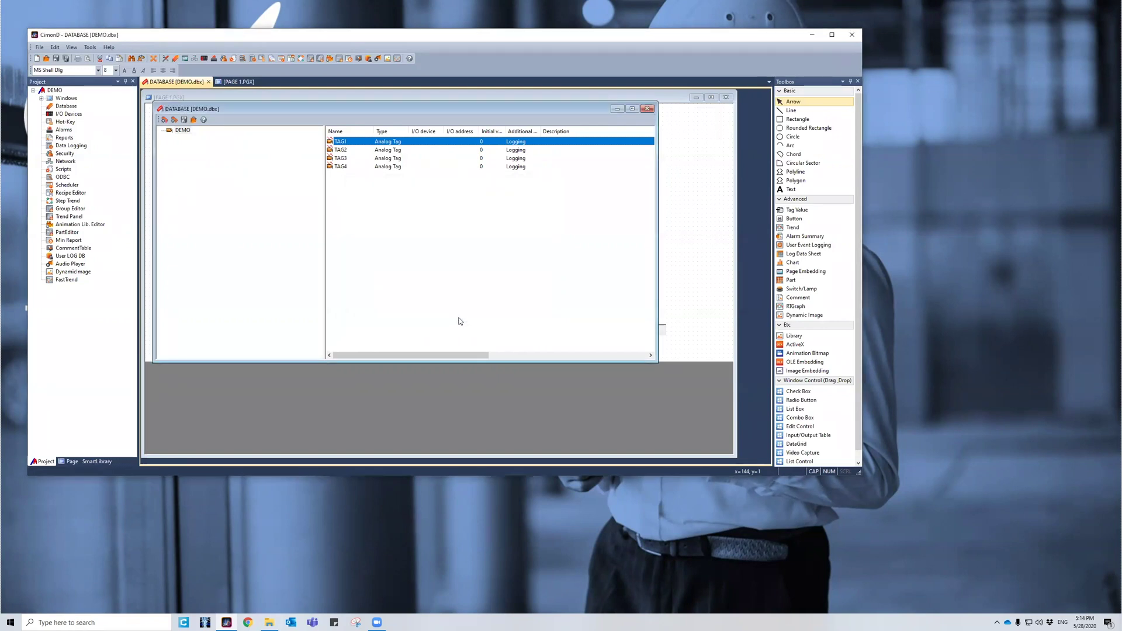
left_click(647, 109)
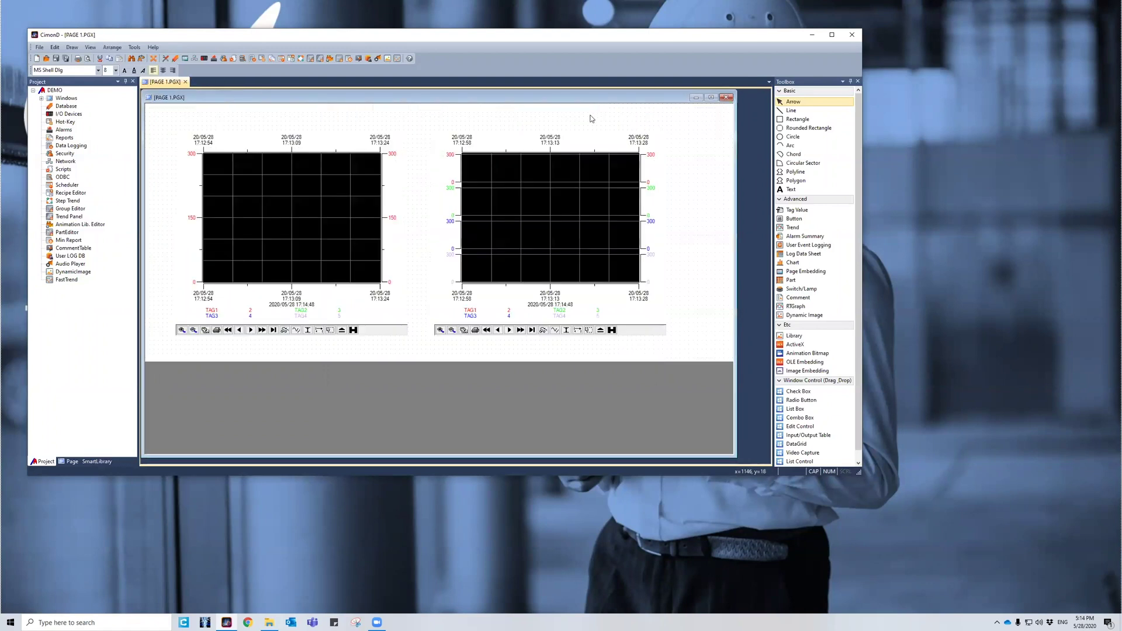
left_click(231, 59)
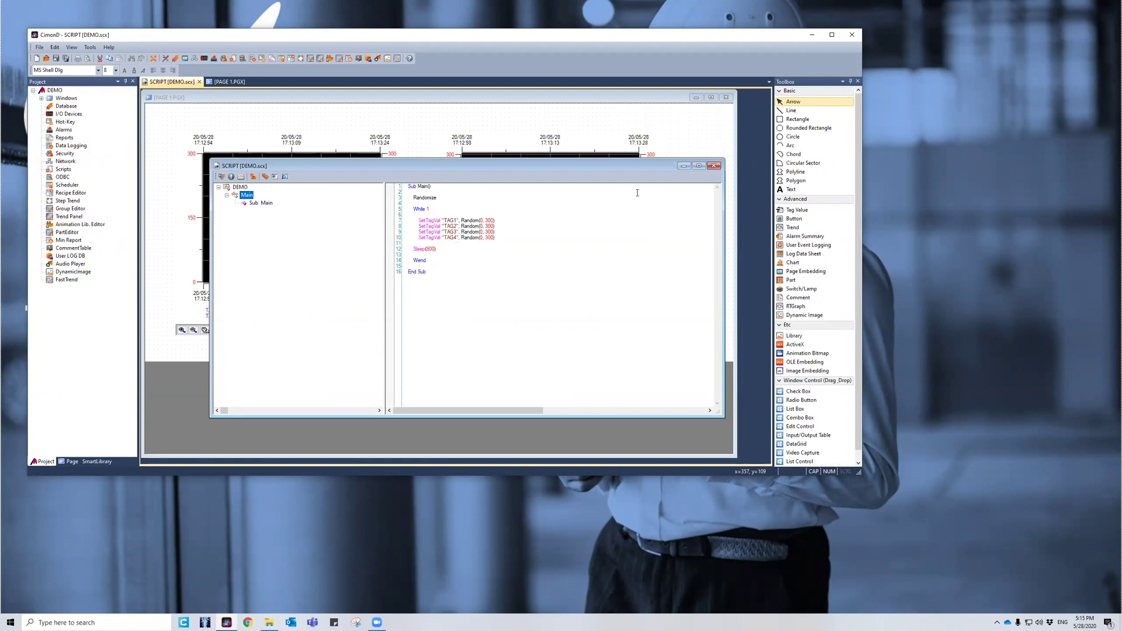
left_click(715, 166)
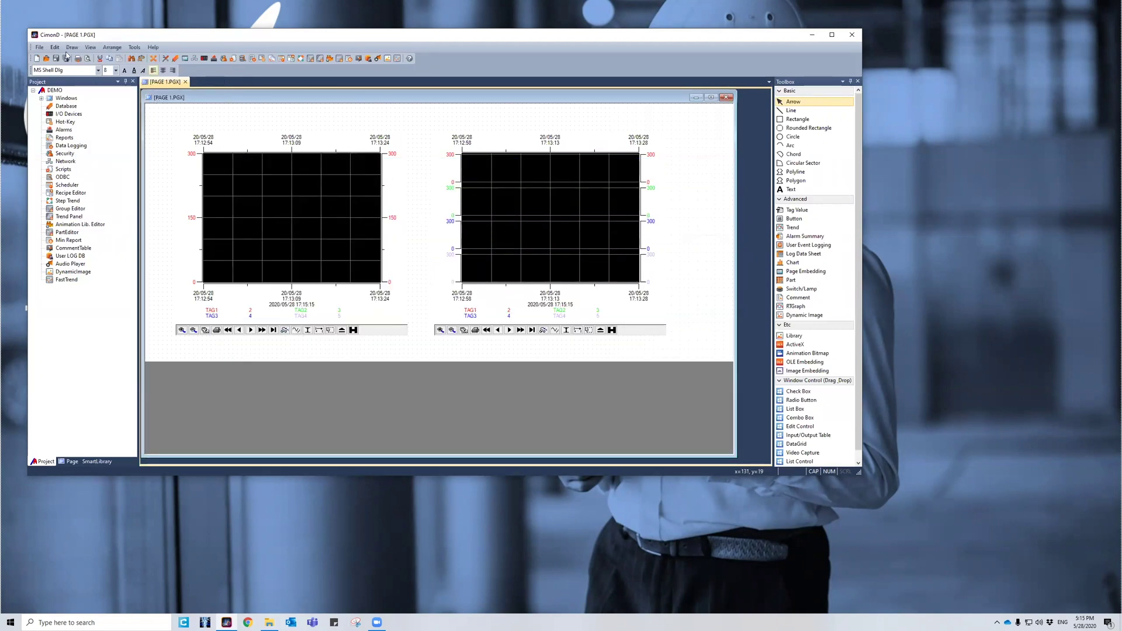
left_click(72, 49)
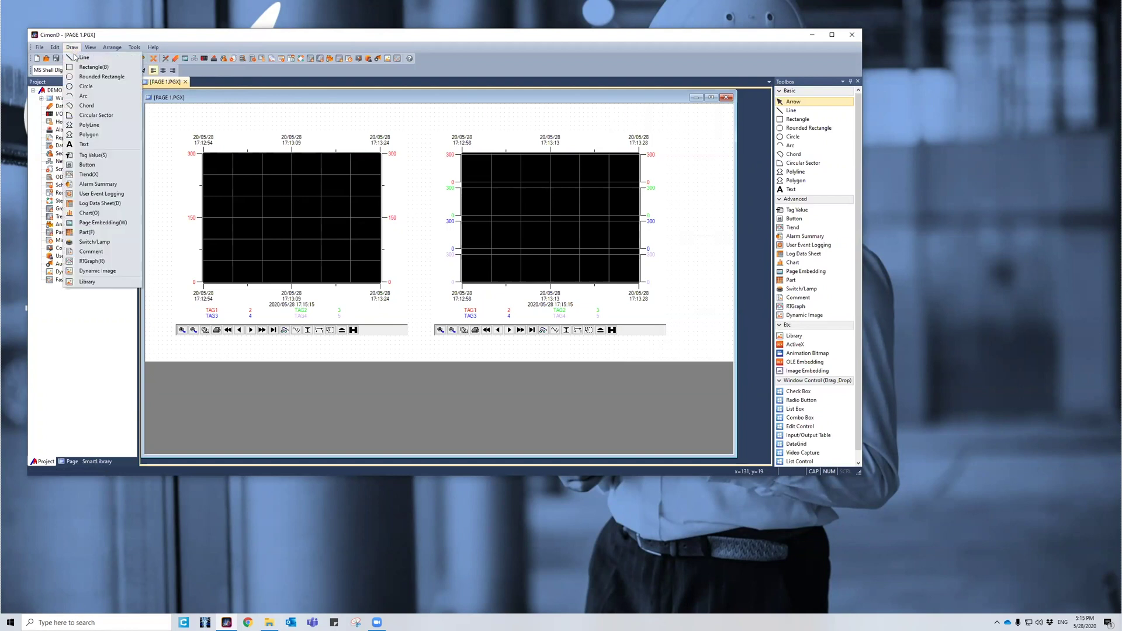
left_click(91, 177)
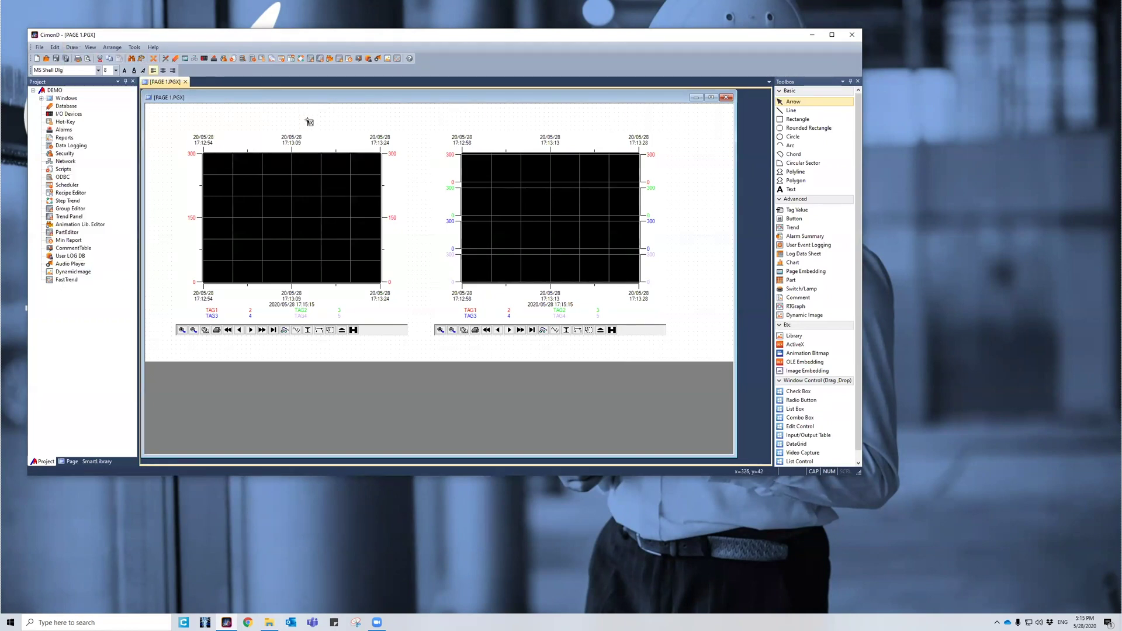
left_click(342, 120)
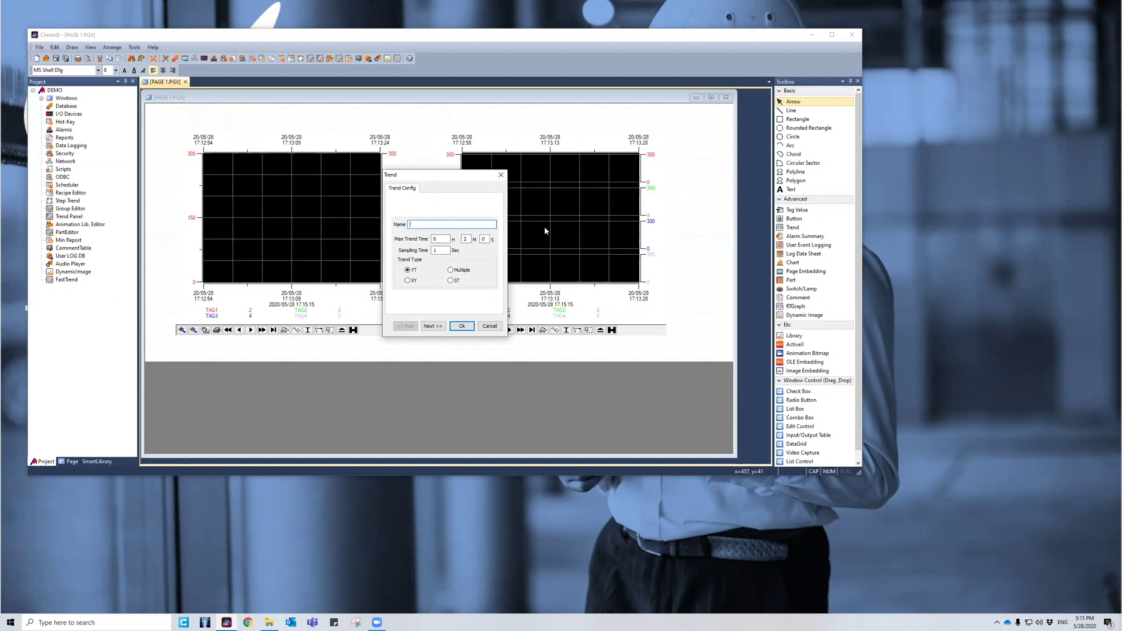
- Cancel the new trend and review the left trend chart's object style and trend area settings
left_click(490, 325)
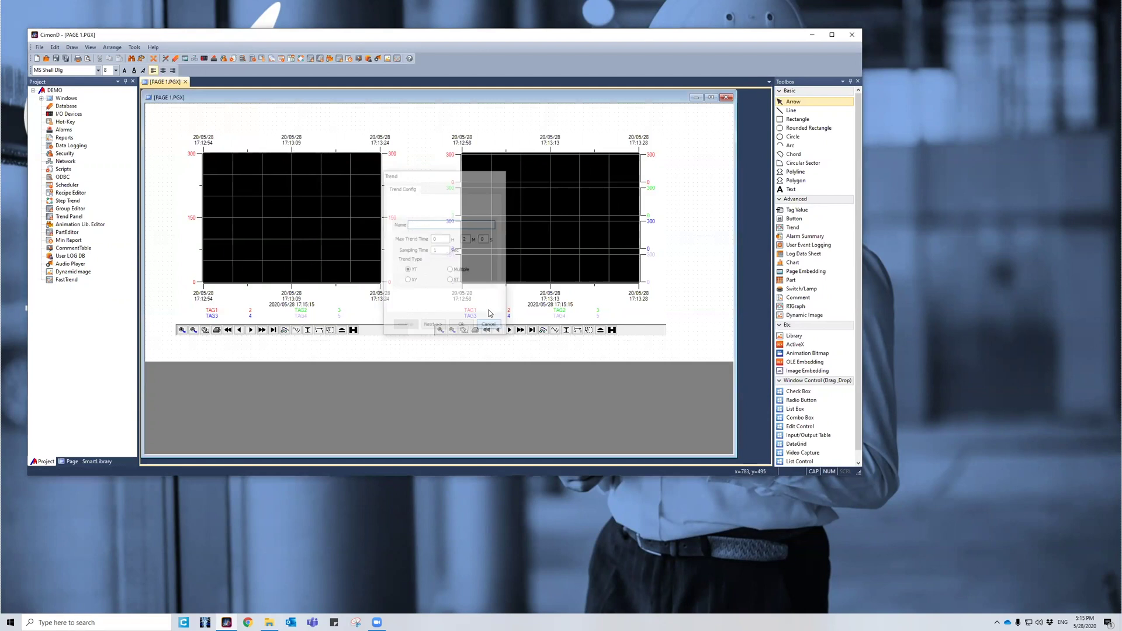
double_click(339, 206)
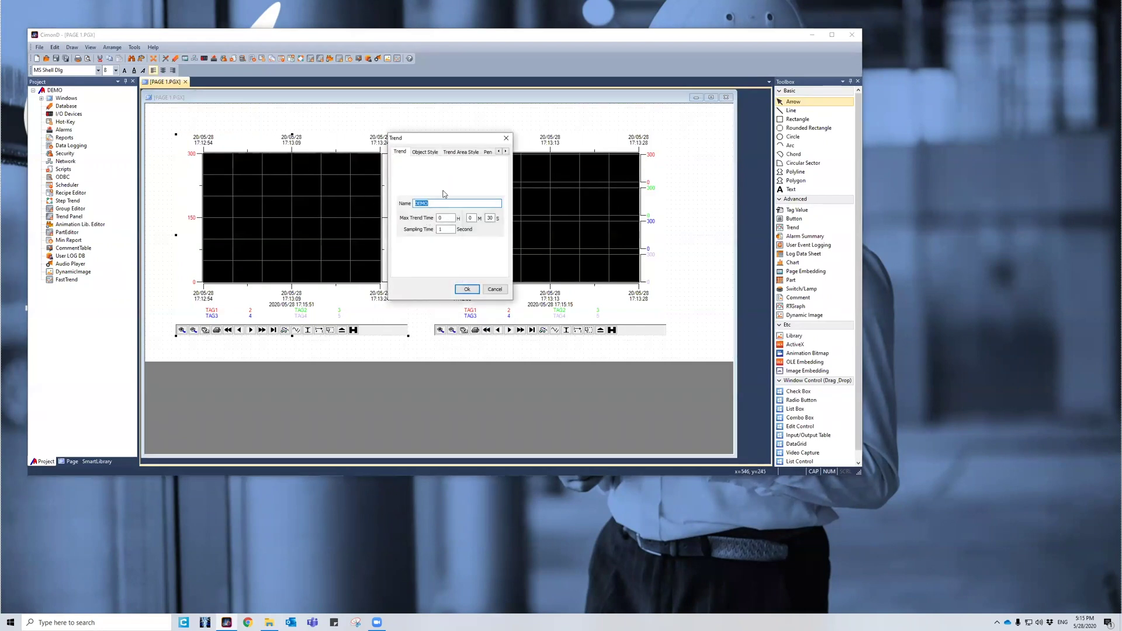
left_click(428, 154)
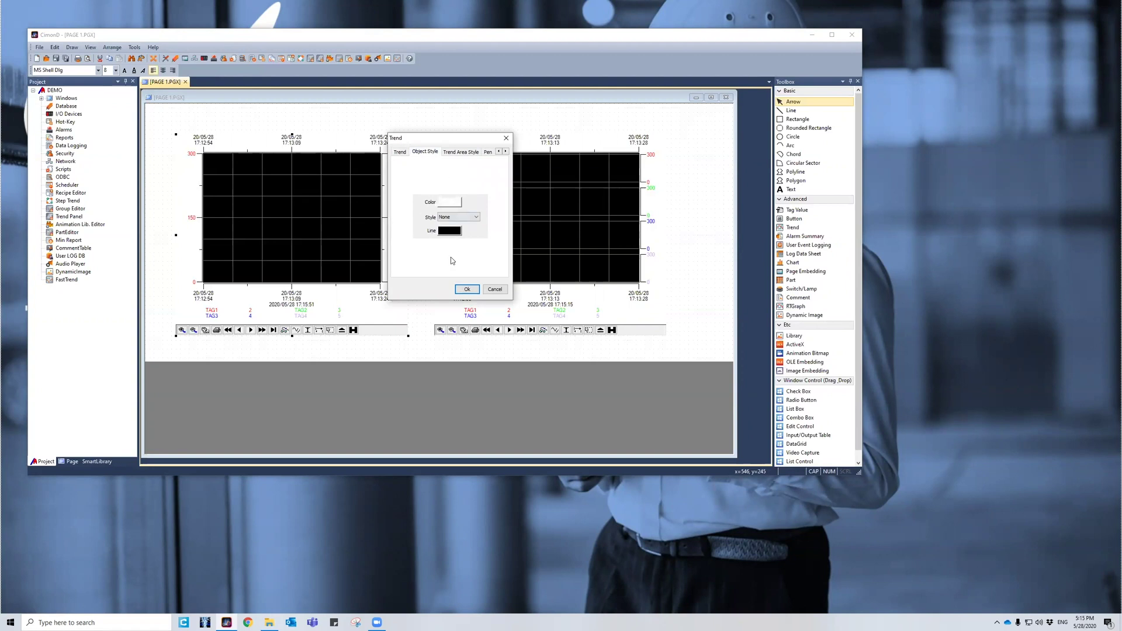
left_click(443, 219)
left_click(453, 153)
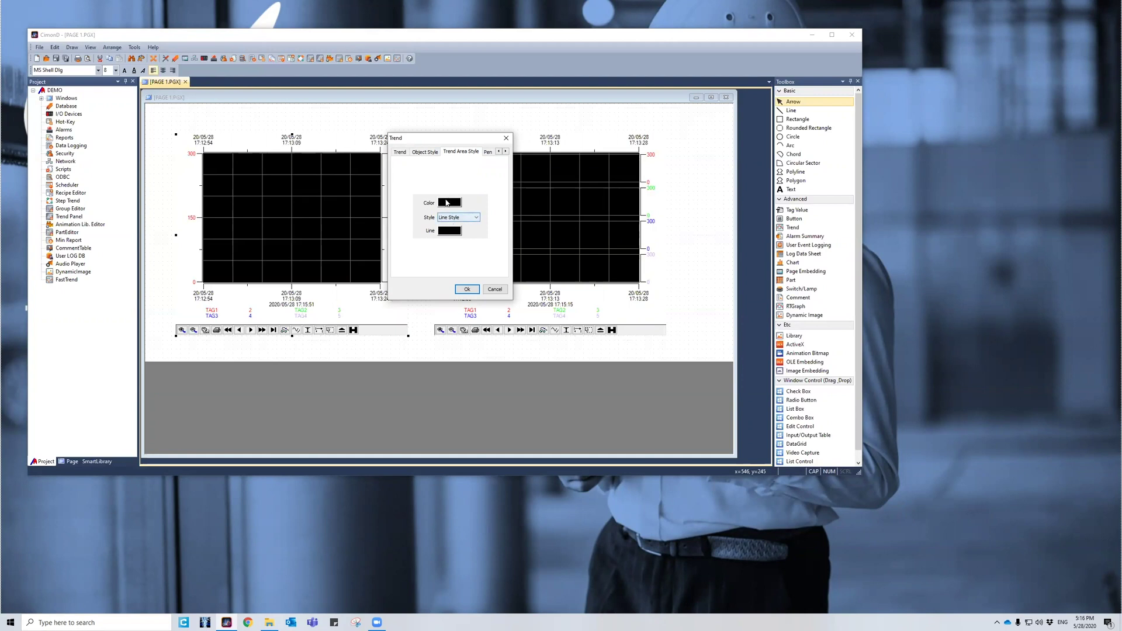
- Confirm the TAG1 and TAG2 pen settings, then page to pen rows 9–16 and back
left_click(488, 152)
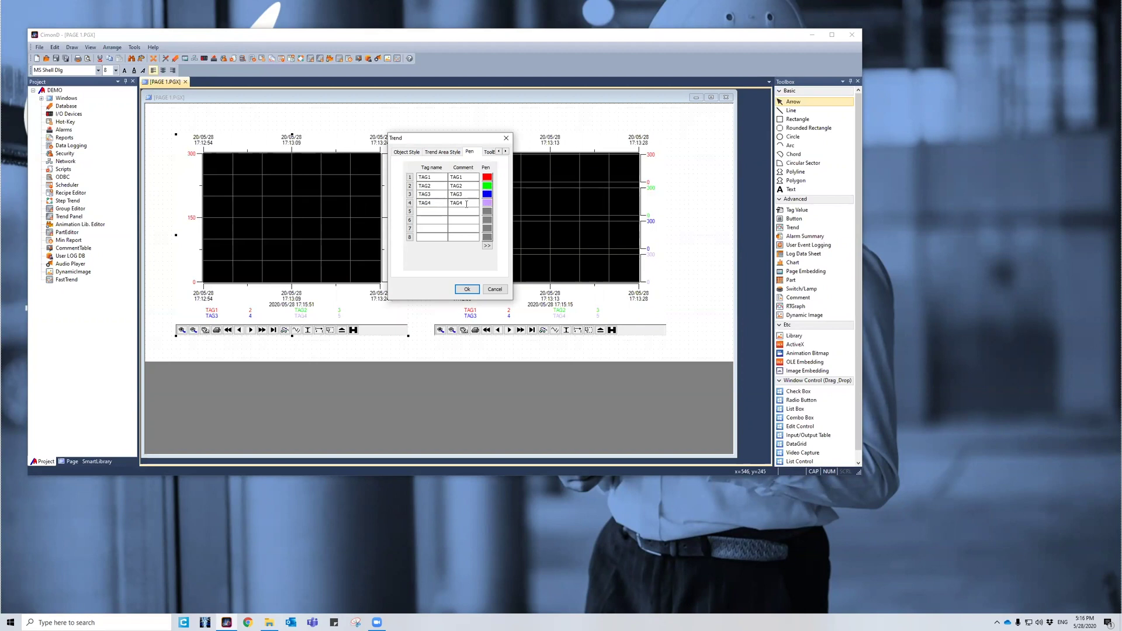
double_click(410, 178)
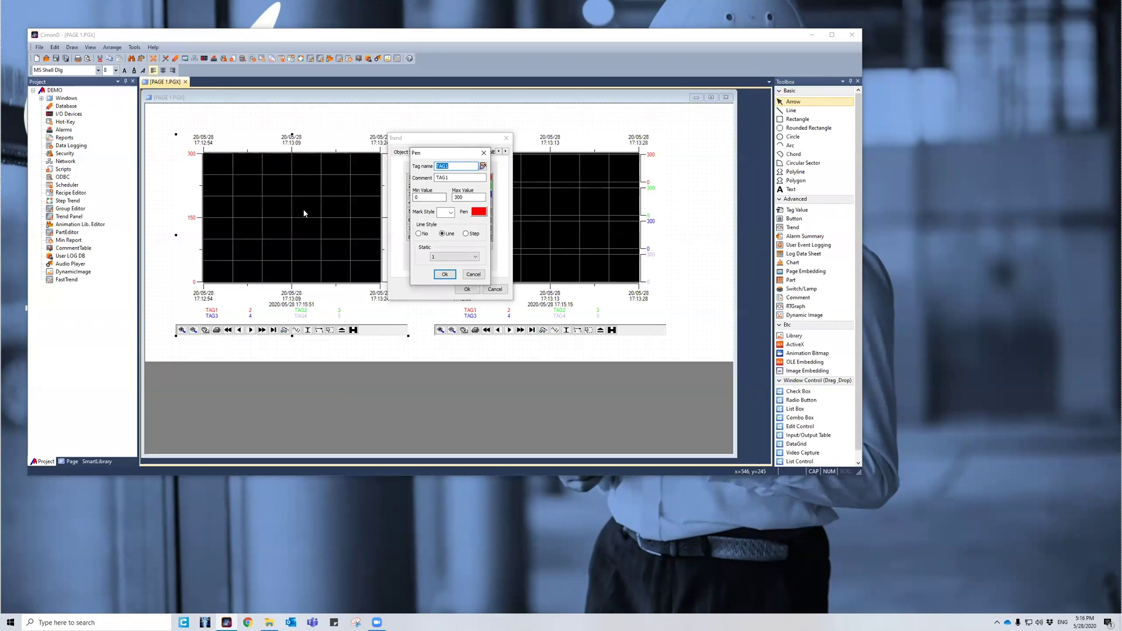
left_click(449, 275)
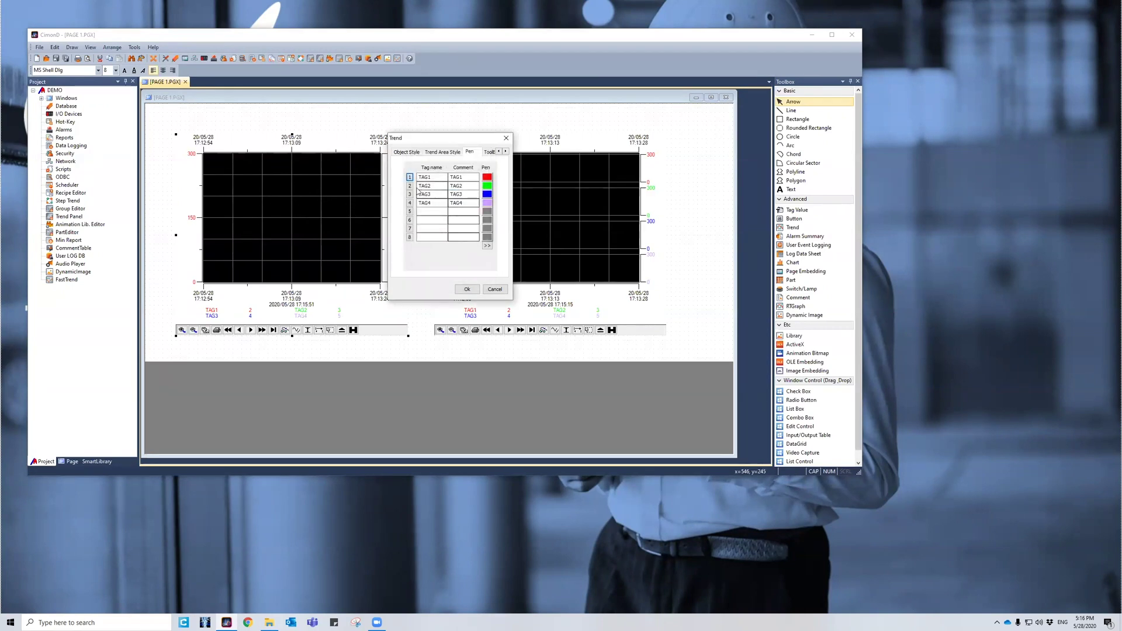
double_click(436, 186)
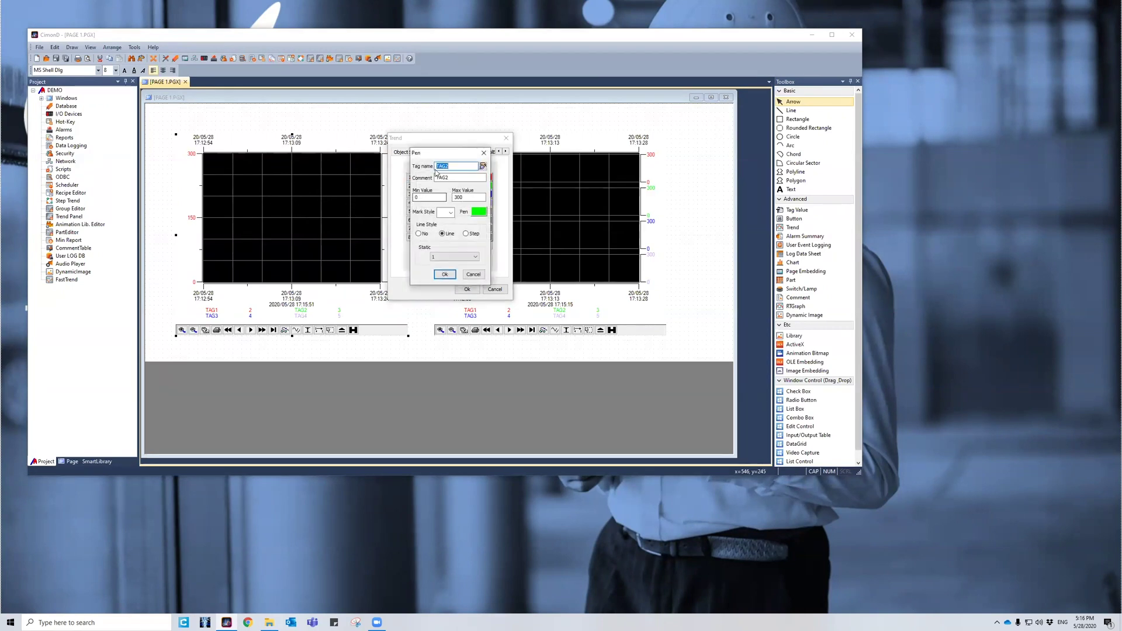
left_click(445, 274)
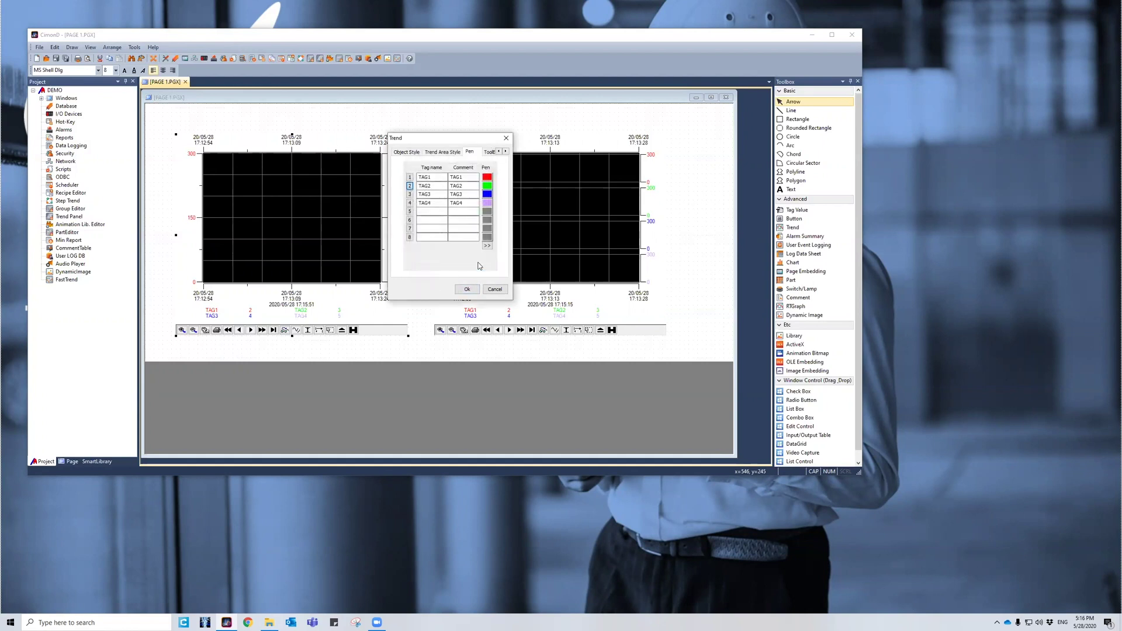
left_click(487, 245)
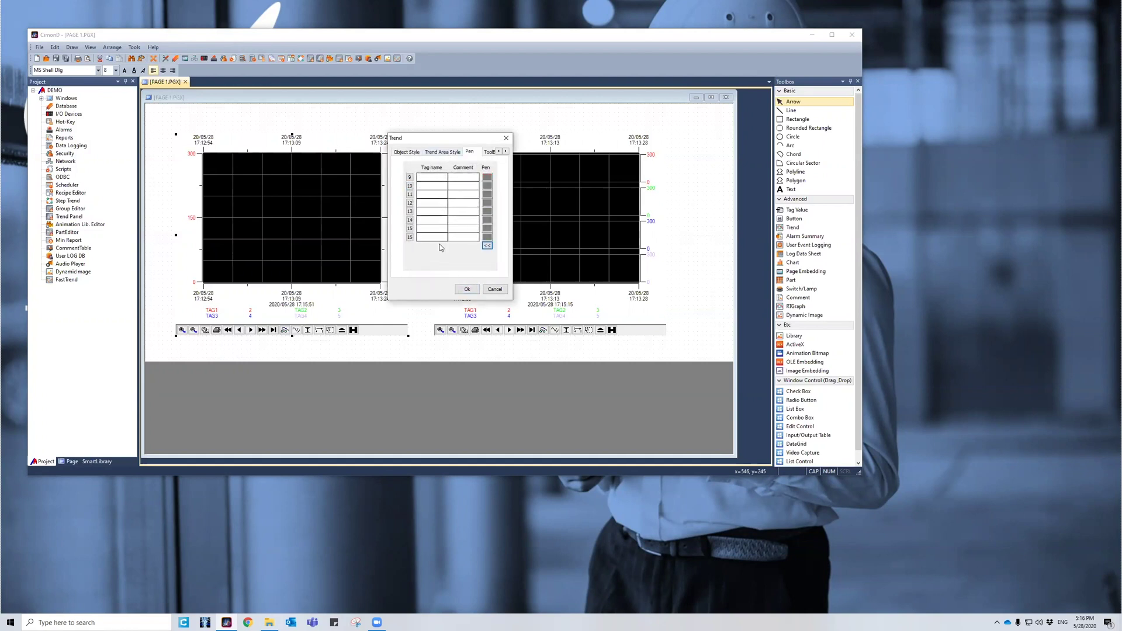
left_click(487, 246)
- Review the trend's Toolbar, Legend, Print, Grid, Ruler, Y-Axis and X-Axis Legend settings, then apply them
left_click(489, 152)
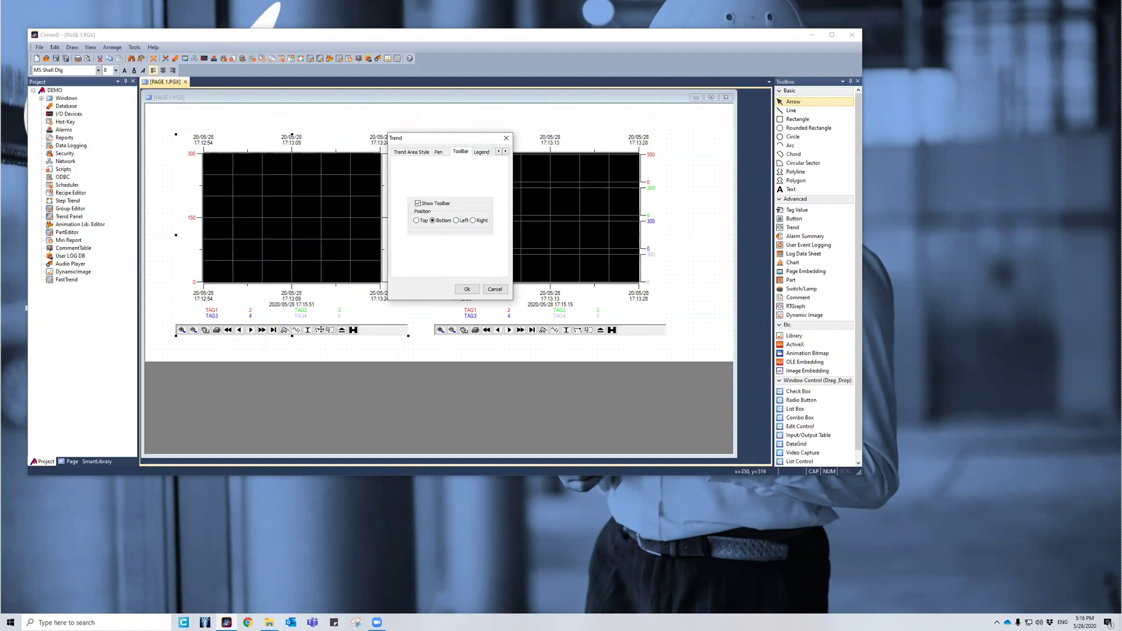
left_click(484, 153)
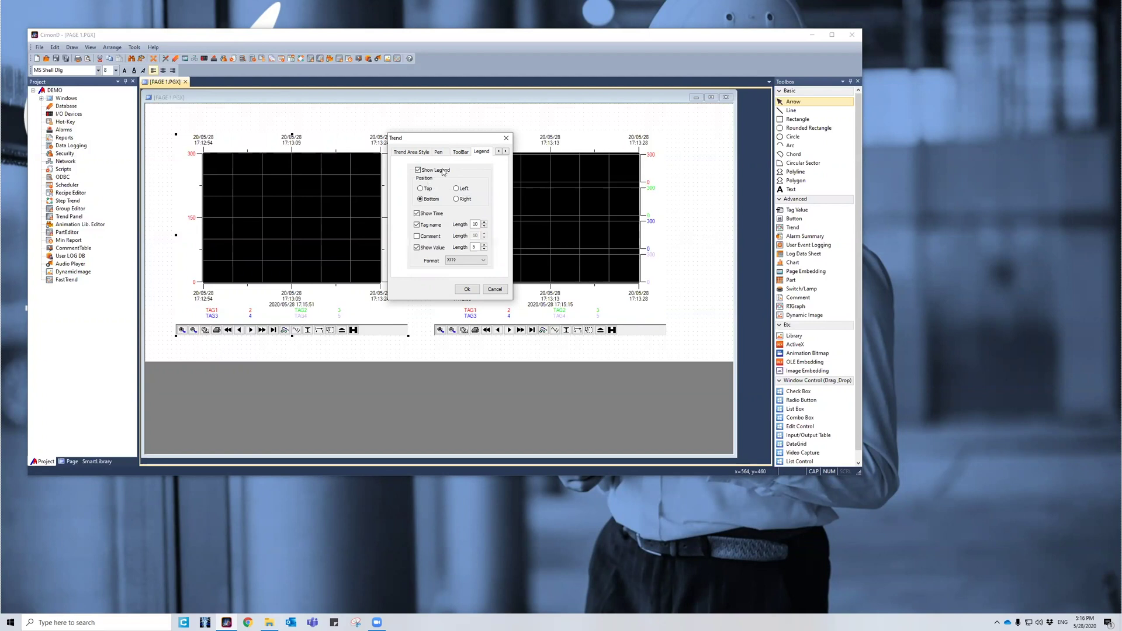
left_click(505, 151)
left_click(460, 153)
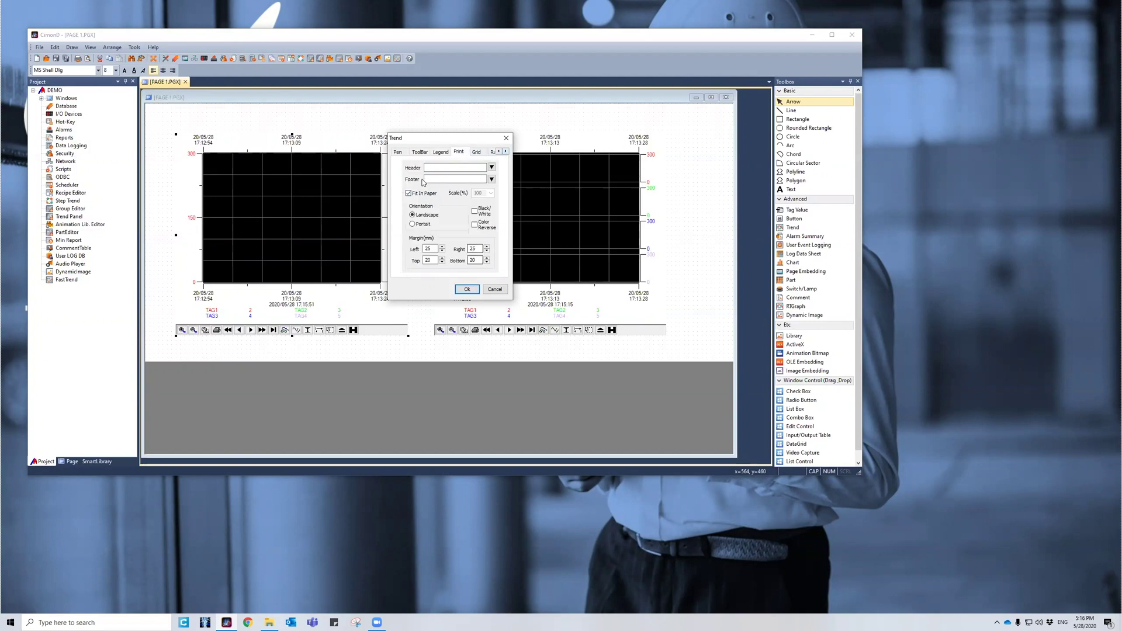
left_click(476, 152)
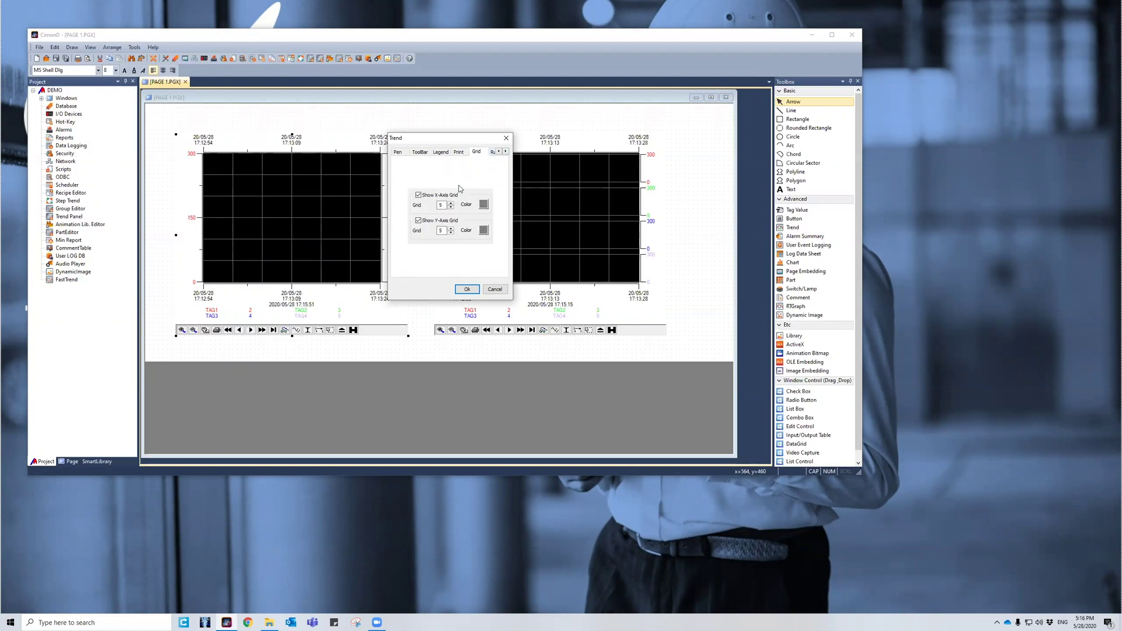
left_click(494, 153)
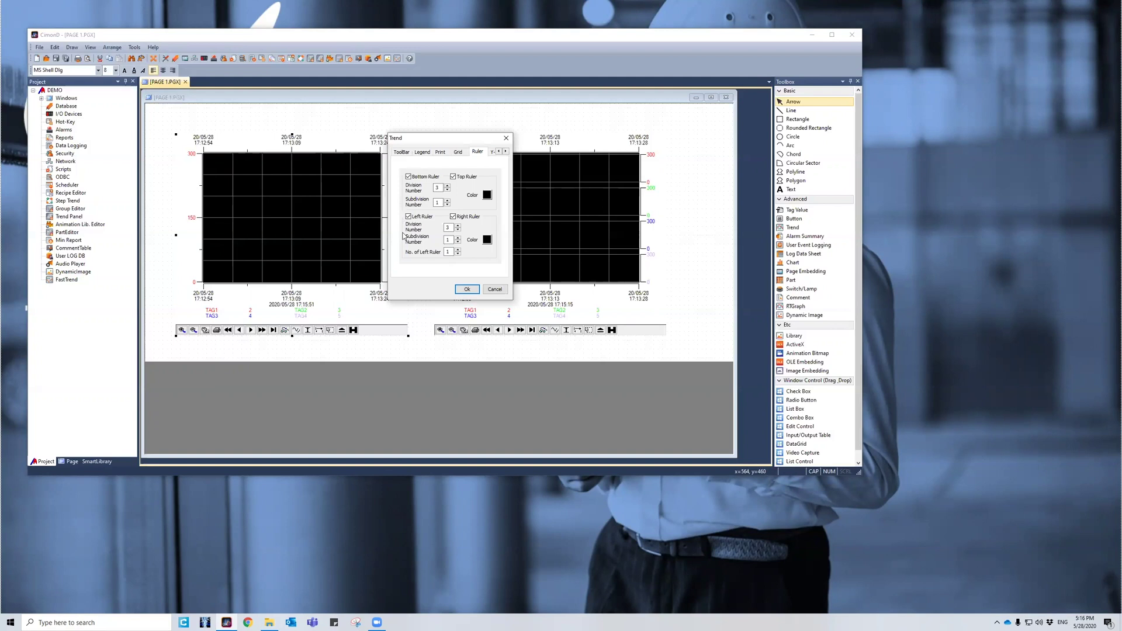
left_click(491, 153)
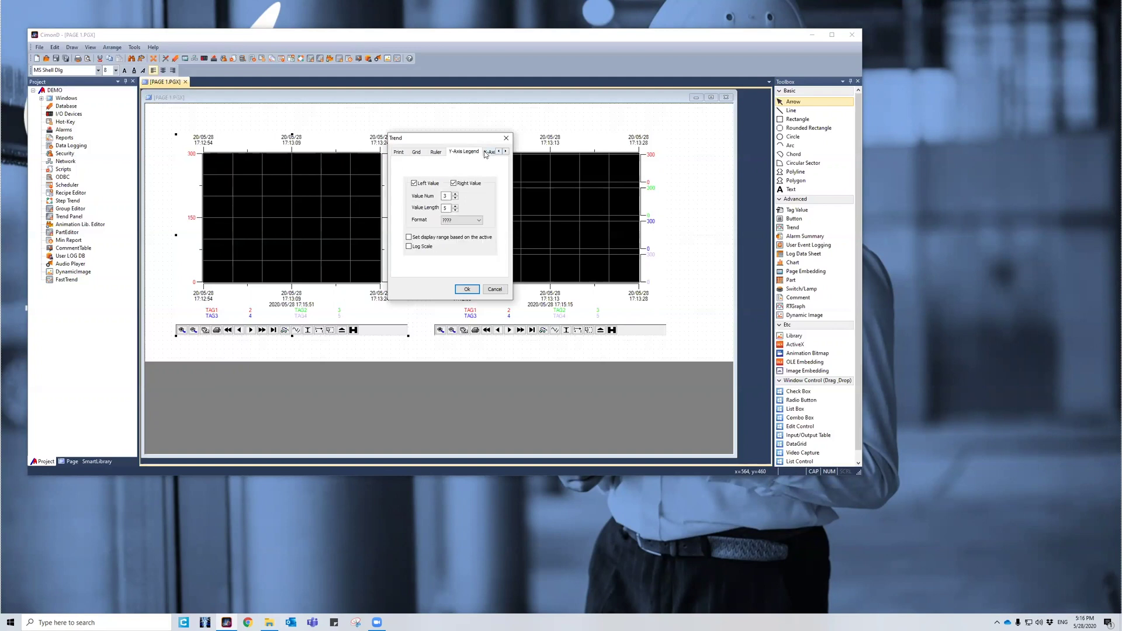
left_click(487, 153)
left_click(467, 289)
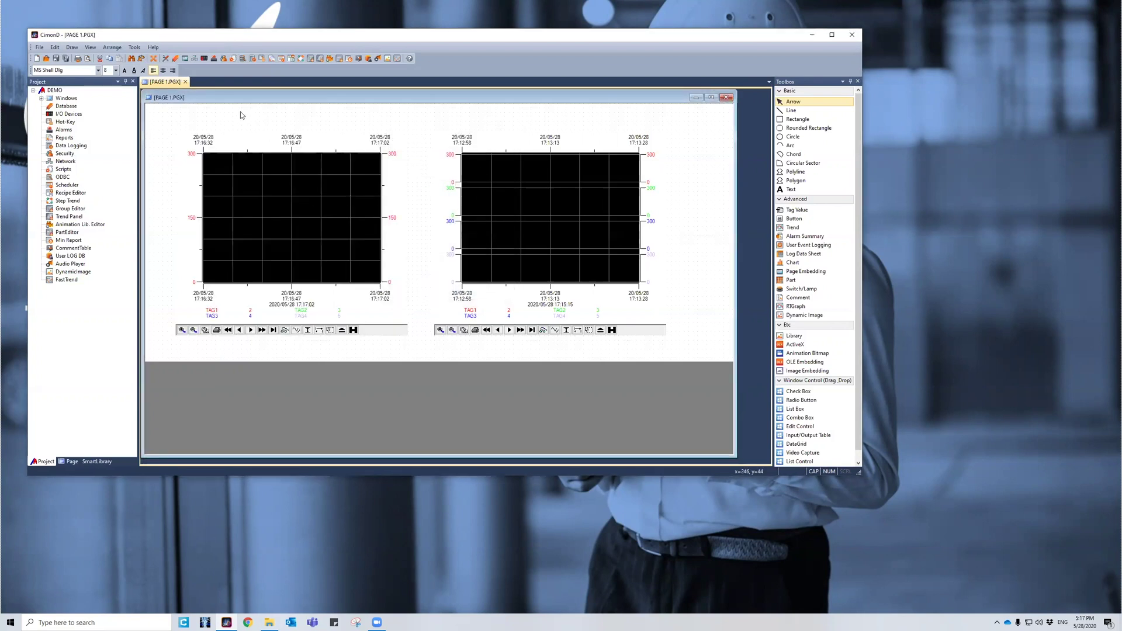
- Run PAGE 1 in CimonX and toggle the left trend between historical and real-time mode
left_click(154, 59)
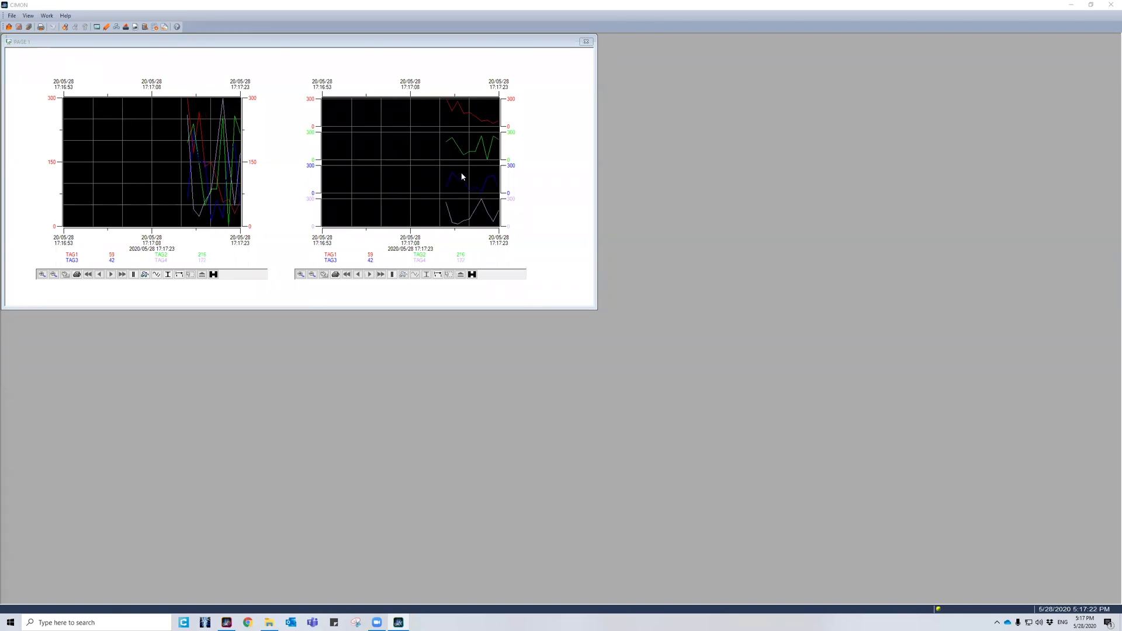
left_click(53, 270)
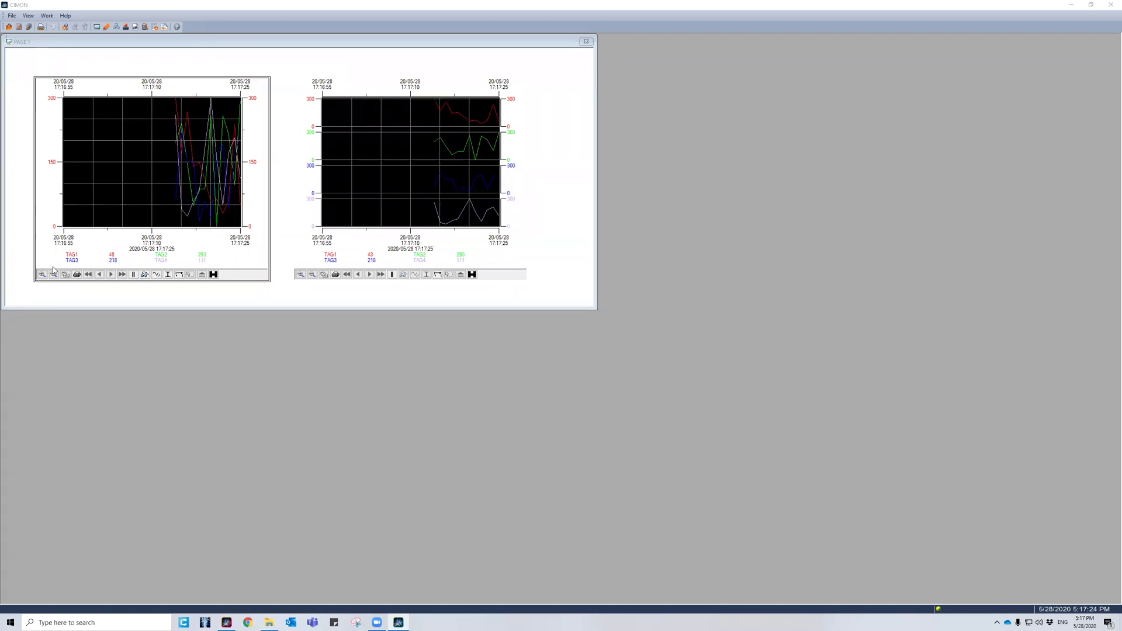
left_click(134, 276)
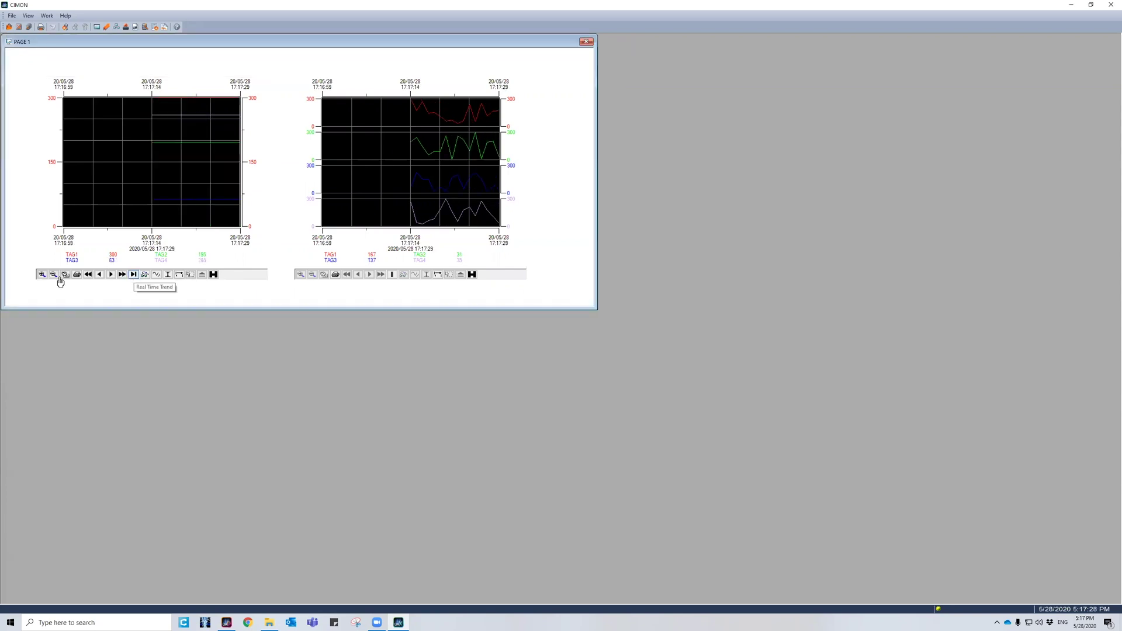
left_click(134, 275)
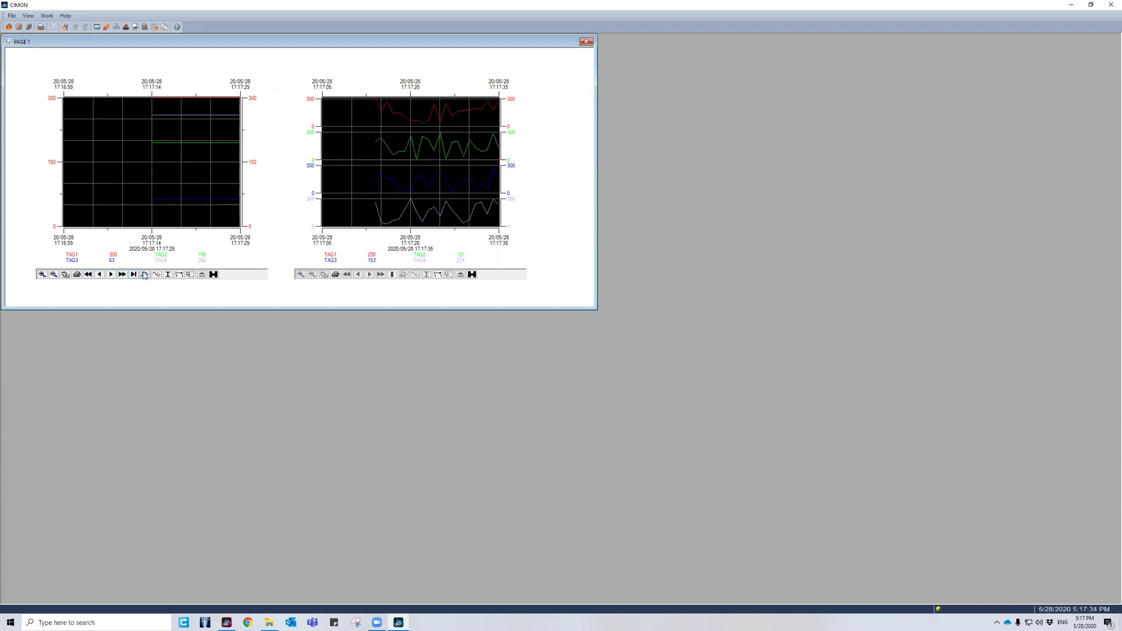
- Cycle the left trend's axis scale through TAG2, TAG3 and TAG4, then back to TAG1
left_click(145, 276)
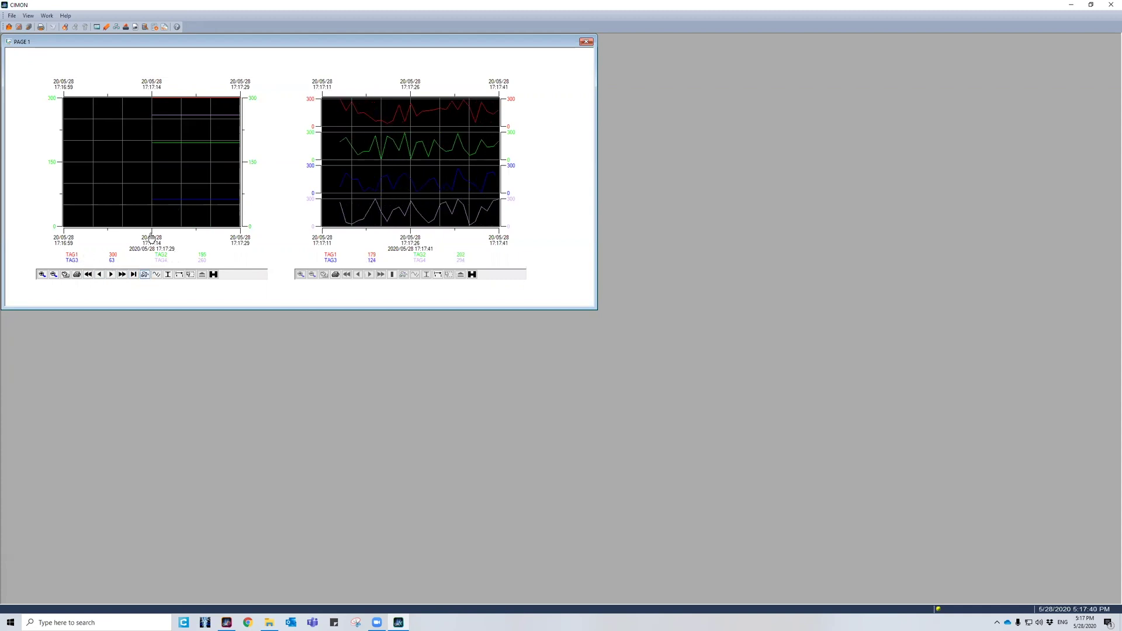
left_click(144, 276)
left_click(146, 276)
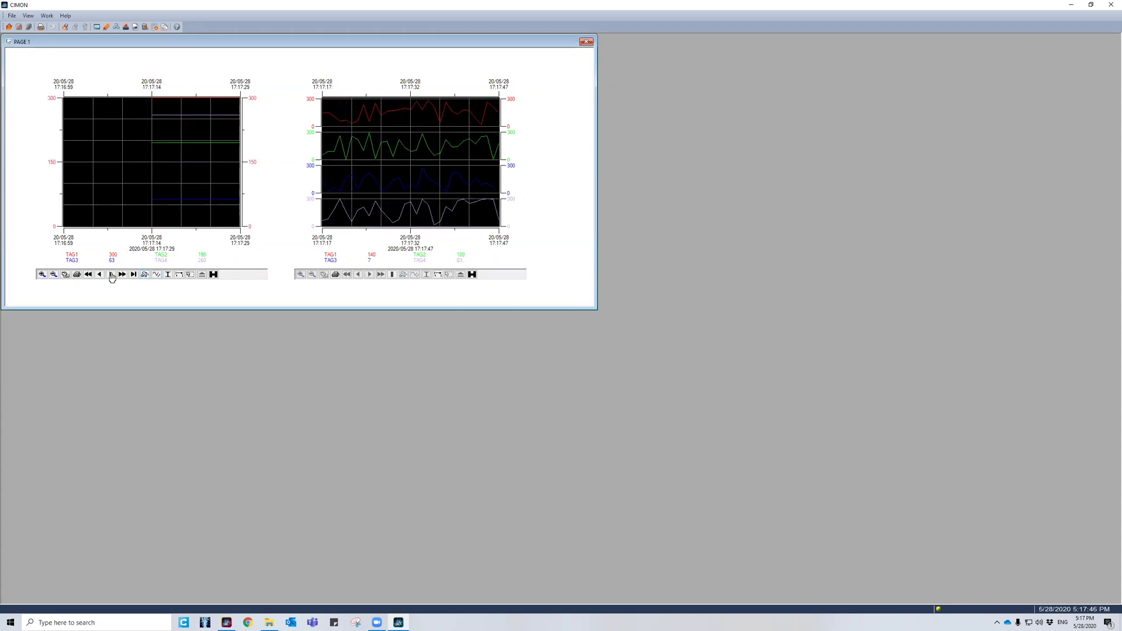
left_click(64, 263)
- Zoom the left trend's time range in and out, then return it to live data
left_click(42, 275)
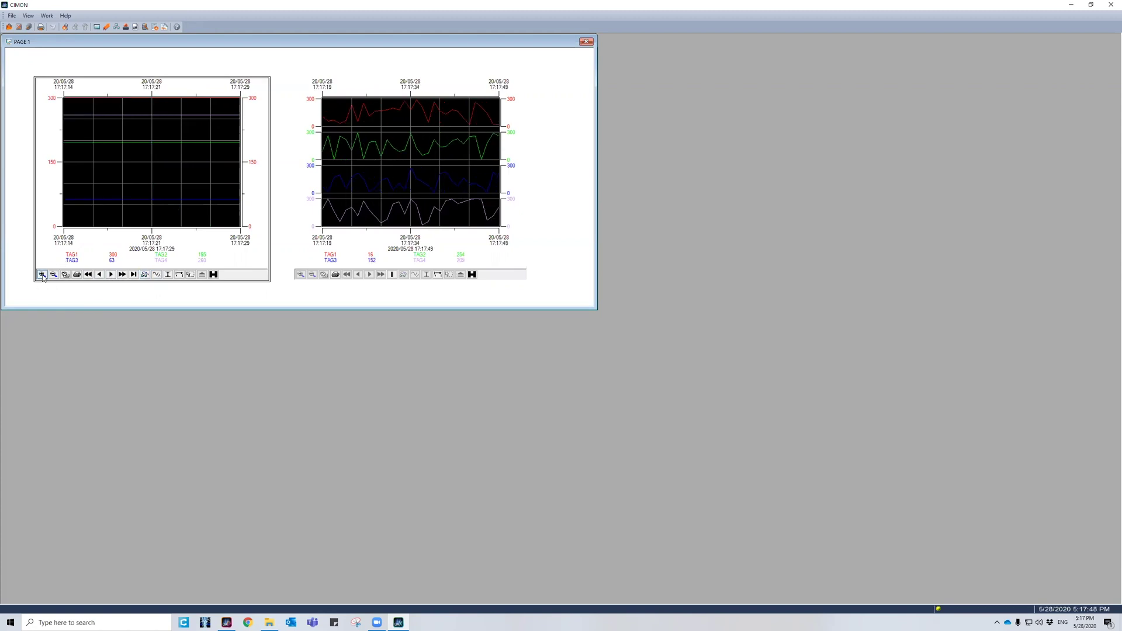
left_click(53, 275)
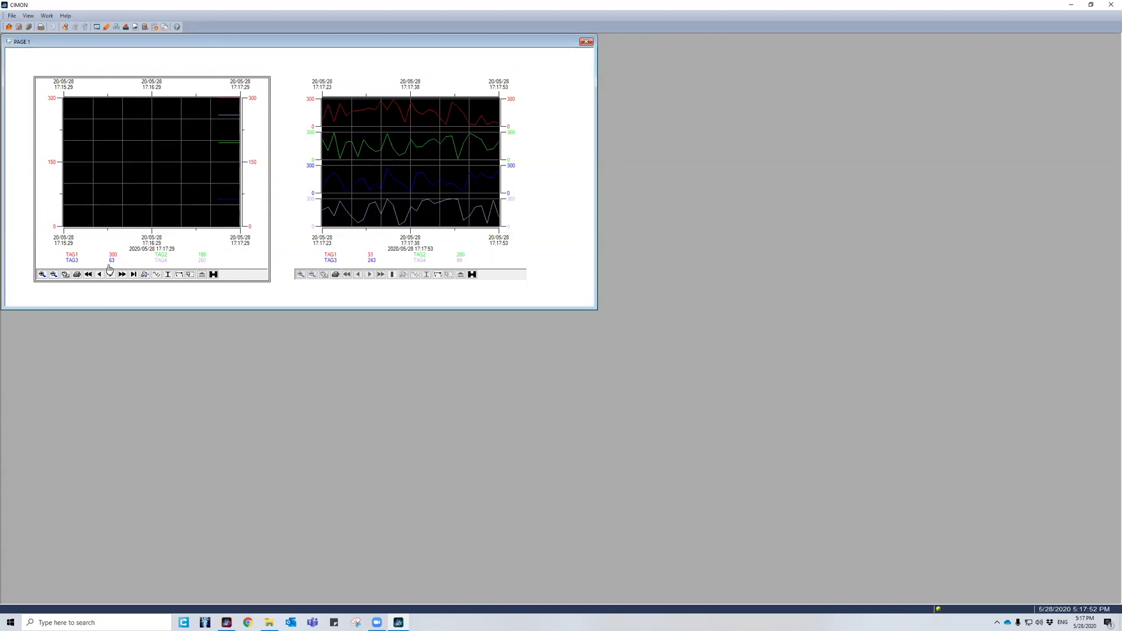
left_click(133, 275)
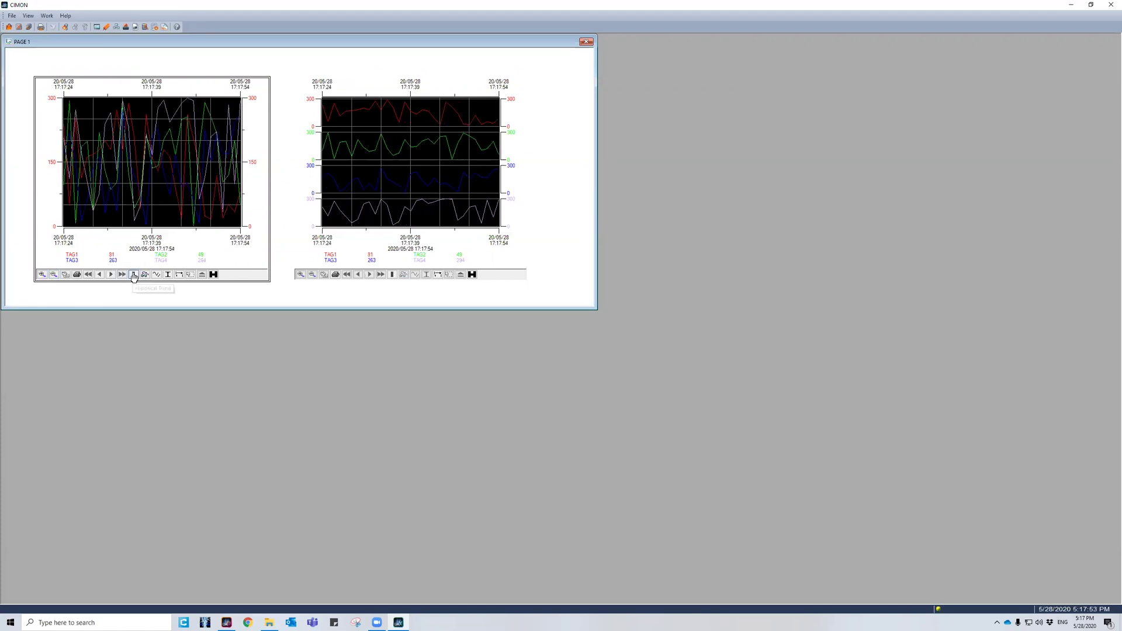
- Reverse and restore the left trend's time axis, then minimize the CimonX and CimonD windows
left_click(179, 276)
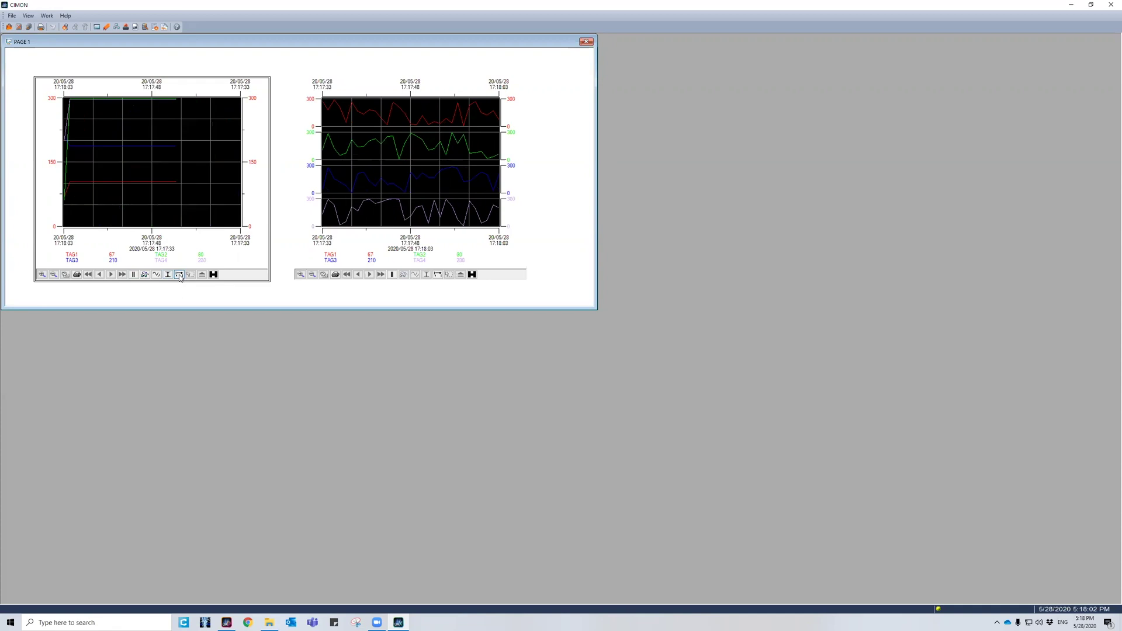
left_click(180, 277)
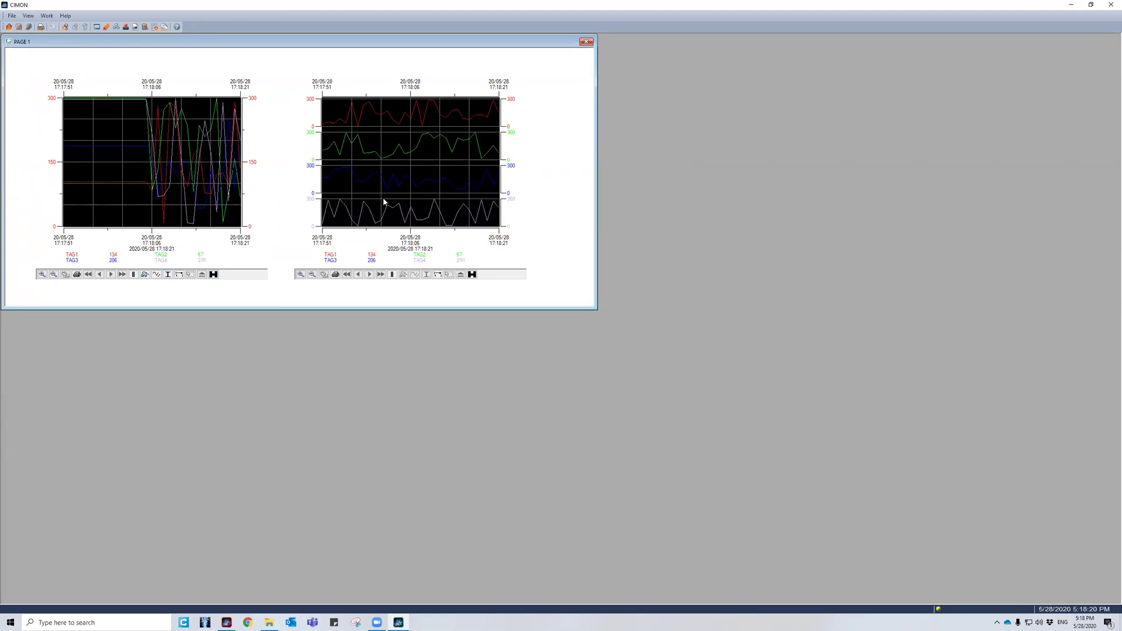
left_click(1072, 5)
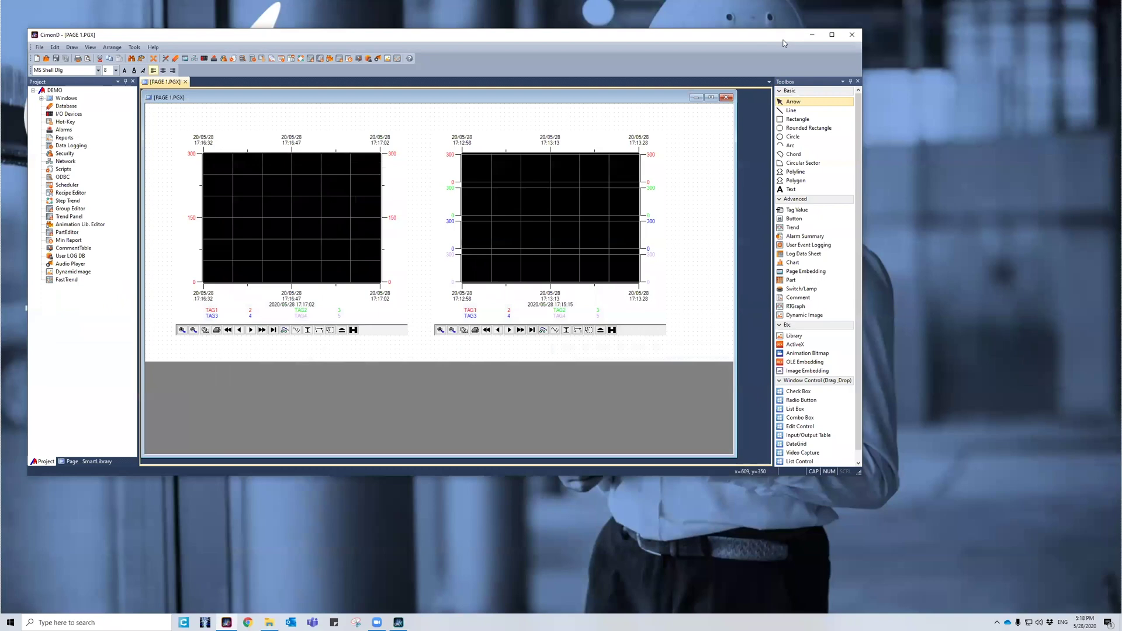
left_click(810, 36)
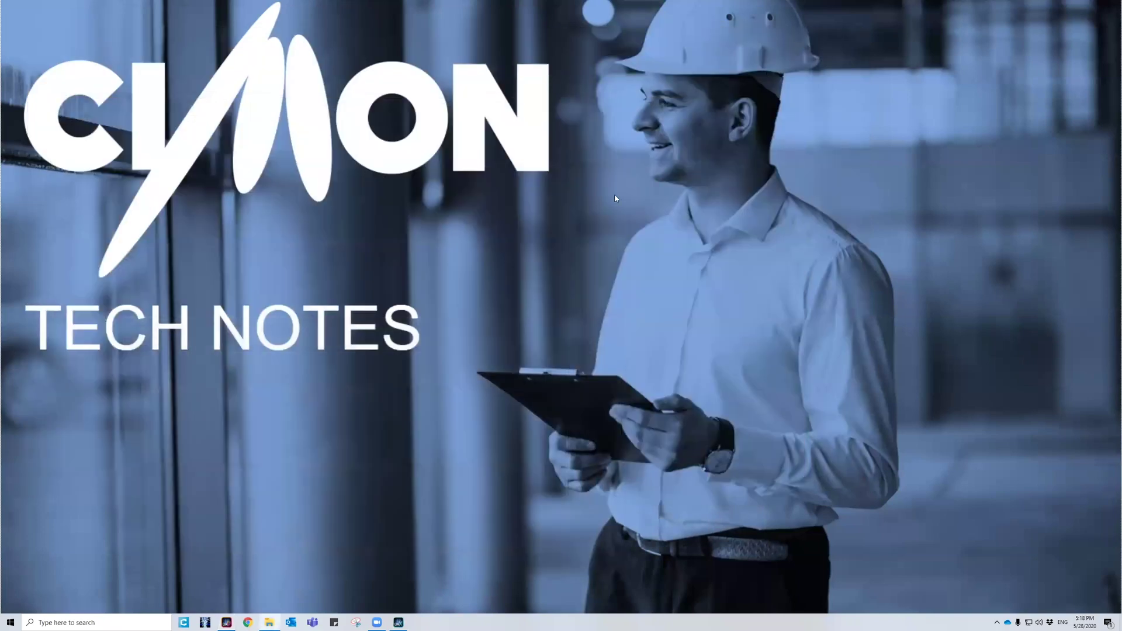